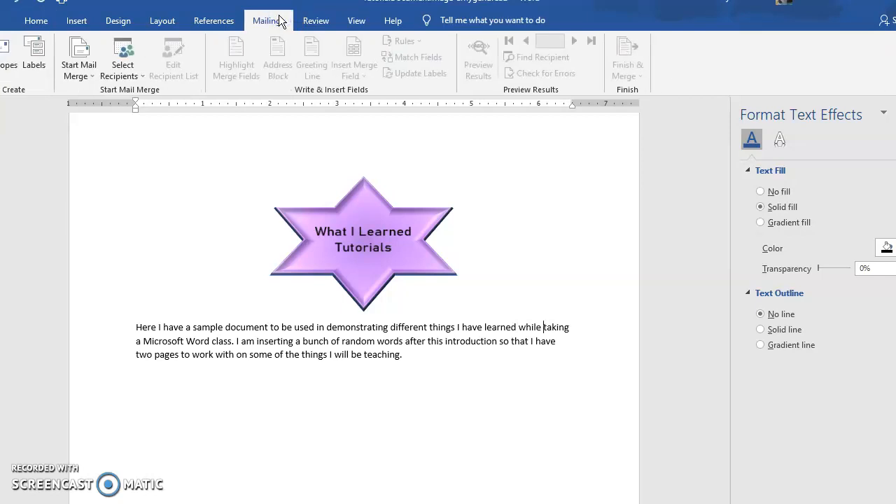
Start creating mailing labels and enter the recipient's name and full postal address on three lines as the label text
click(277, 20)
click(40, 50)
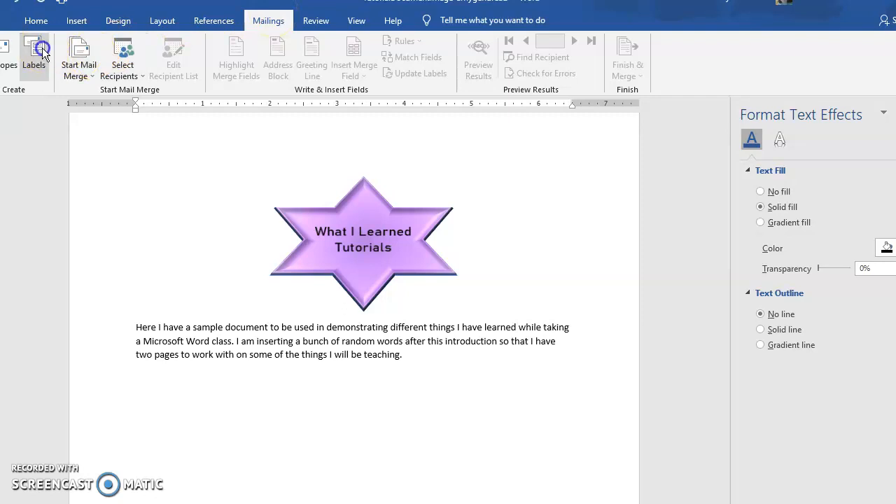
text(Crafting Dragon)
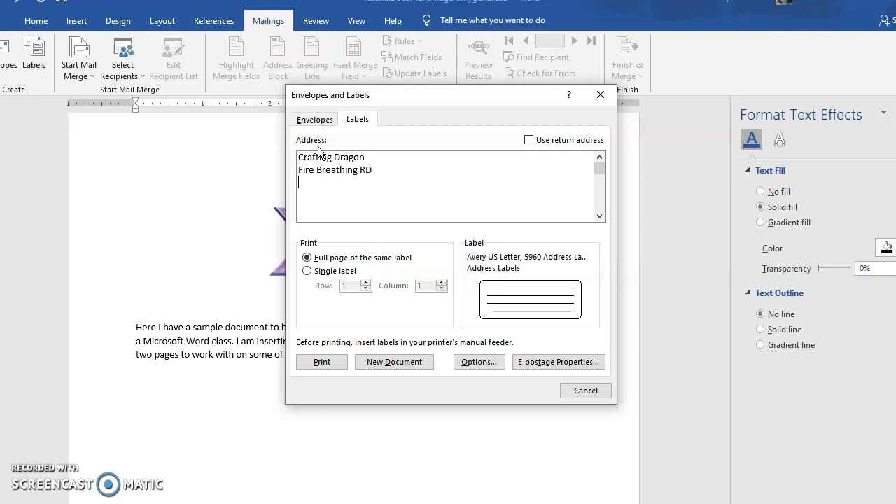
text(81)
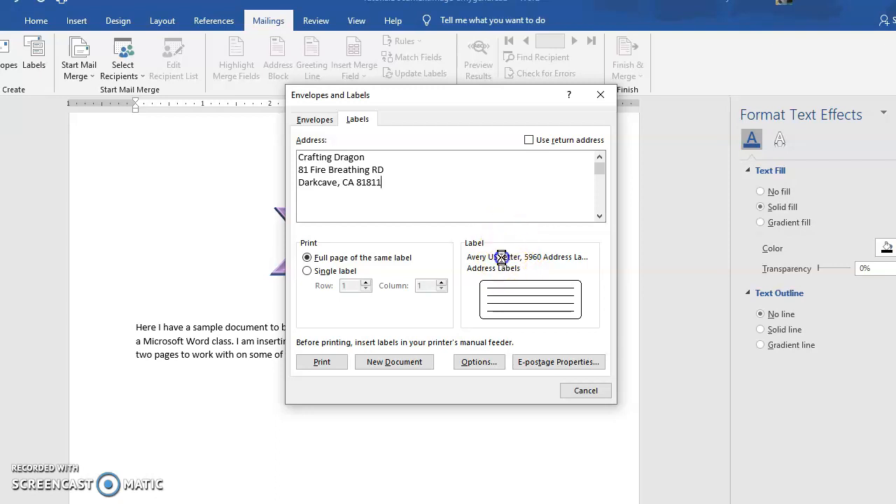
click(501, 257)
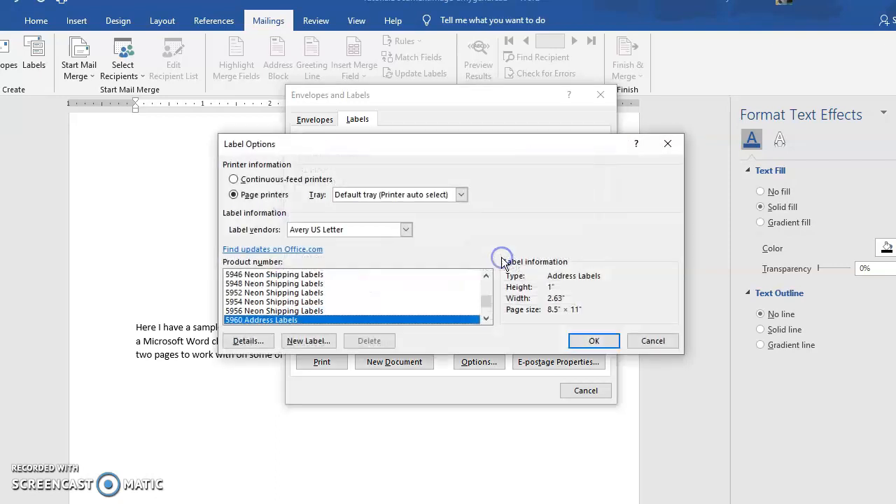
click(405, 230)
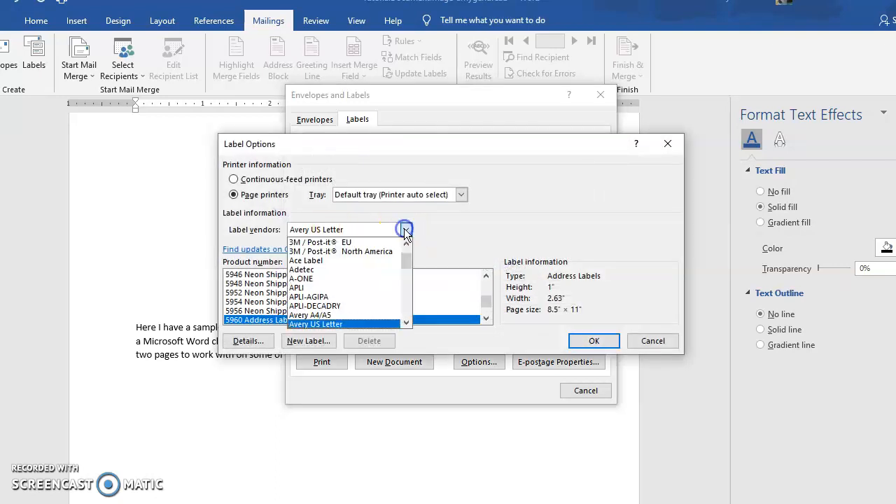
click(323, 324)
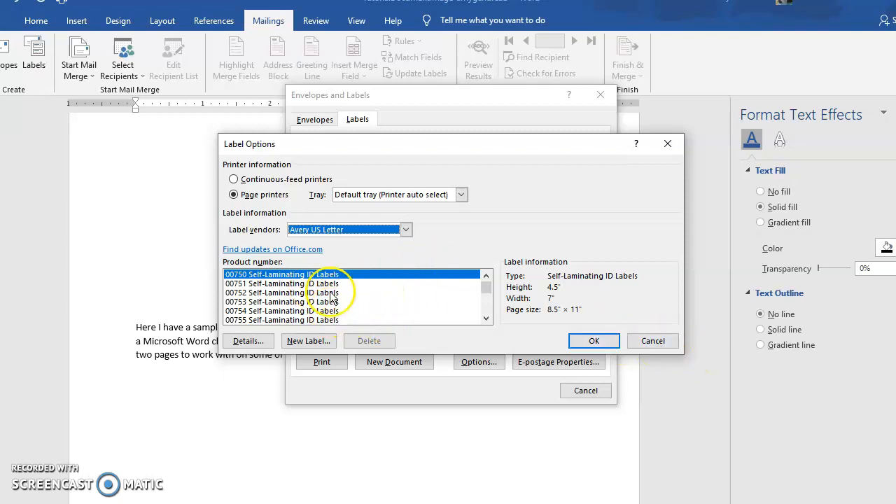
click(644, 340)
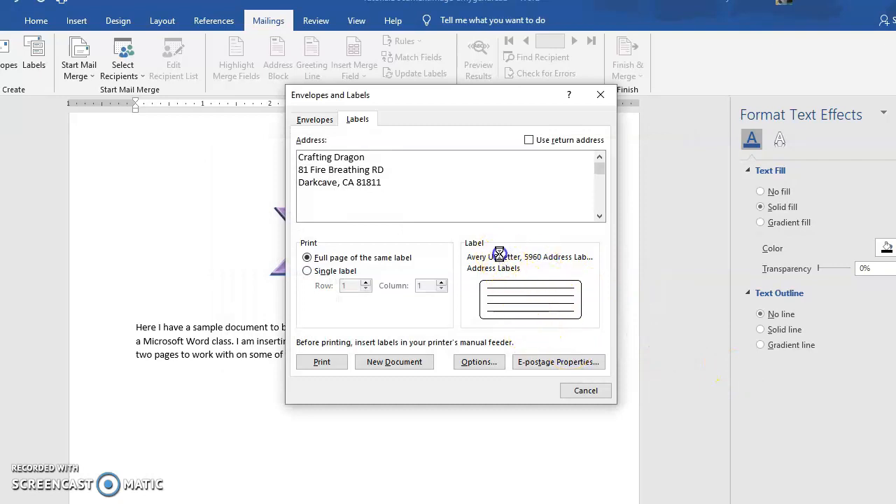
Try Avery US Letter 5660 Address Labels as the label type, and discard the choice
click(509, 271)
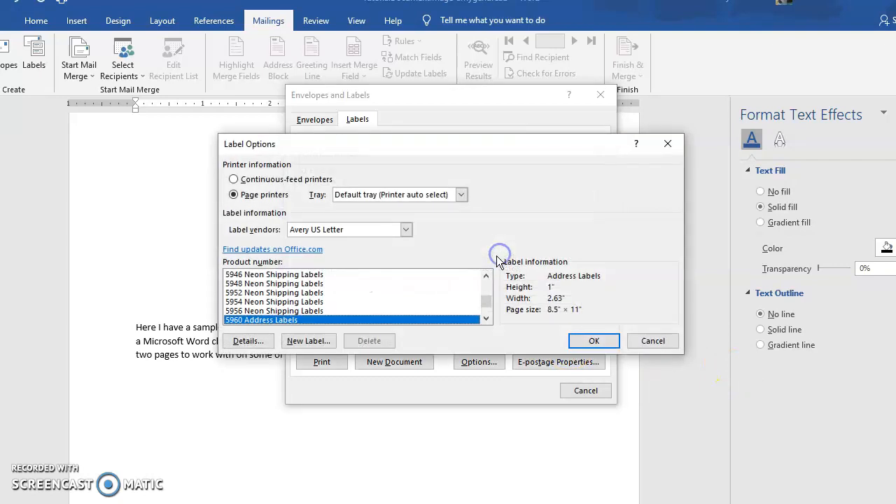
scroll(287, 311, up, 10)
scroll(308, 318, down, 10)
scroll(315, 320, down, 1)
click(314, 319)
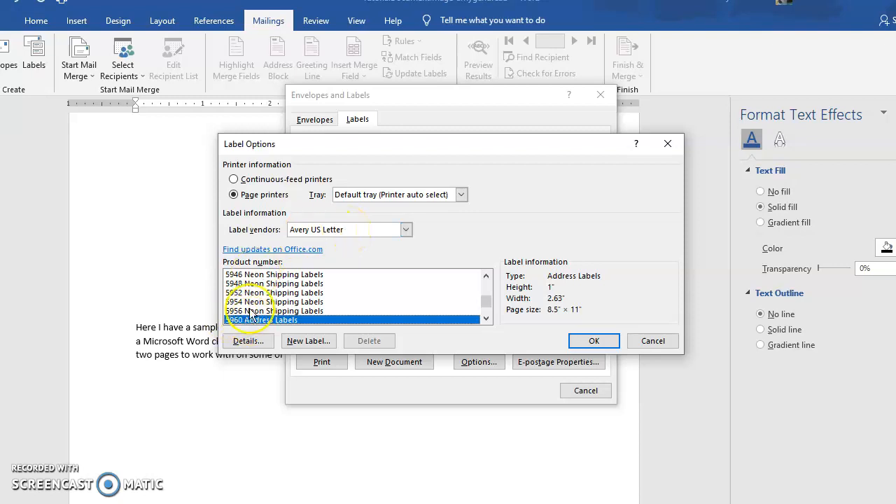
click(405, 230)
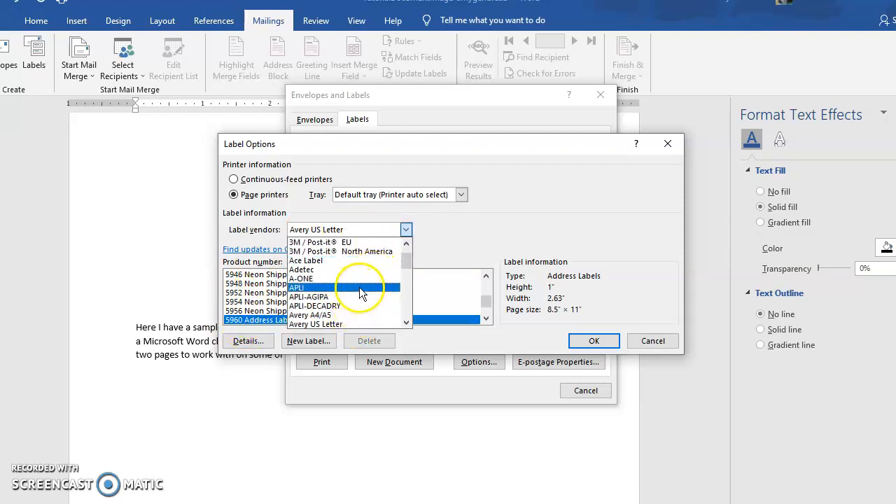
scroll(361, 293, down, 5)
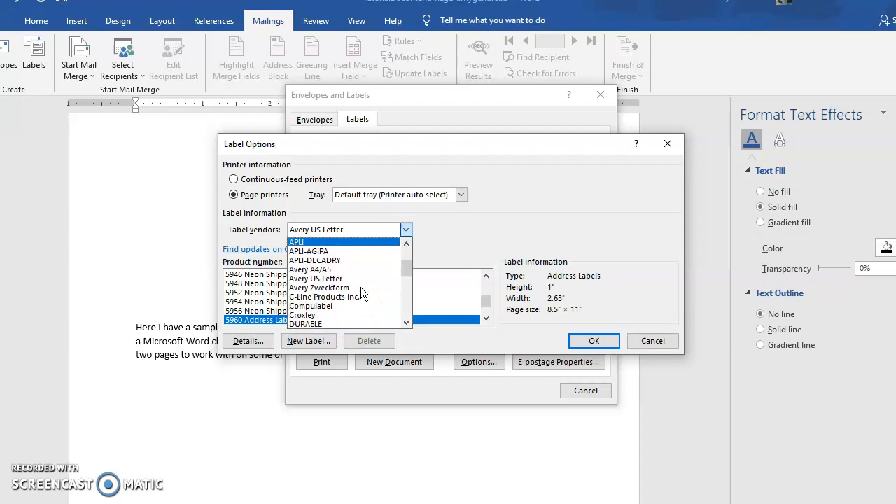
scroll(361, 287, up, 1)
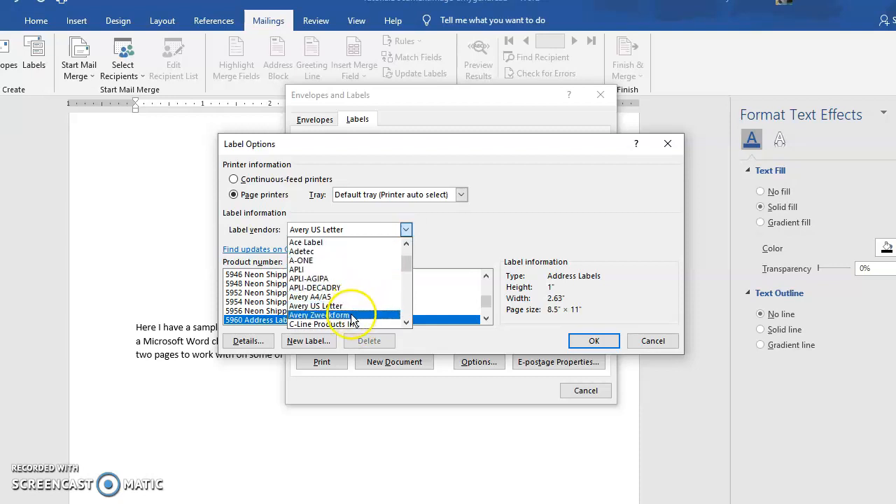
click(343, 306)
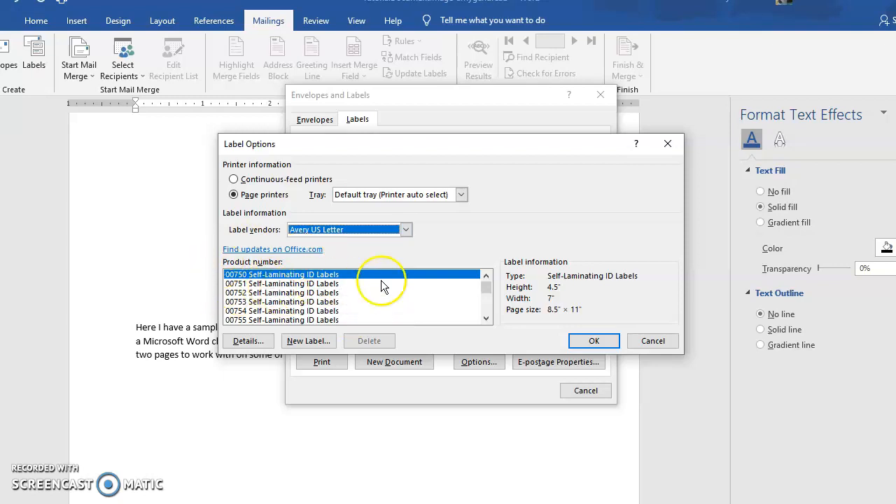
drag(489, 287, 486, 296)
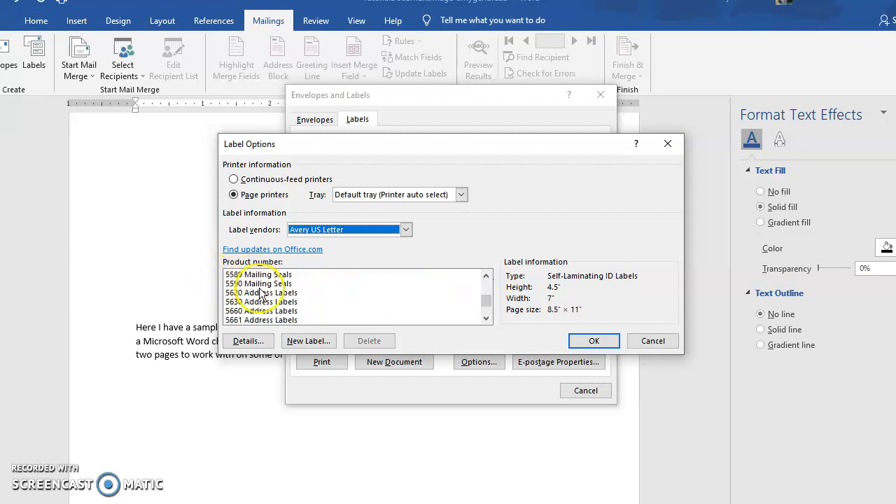
click(260, 311)
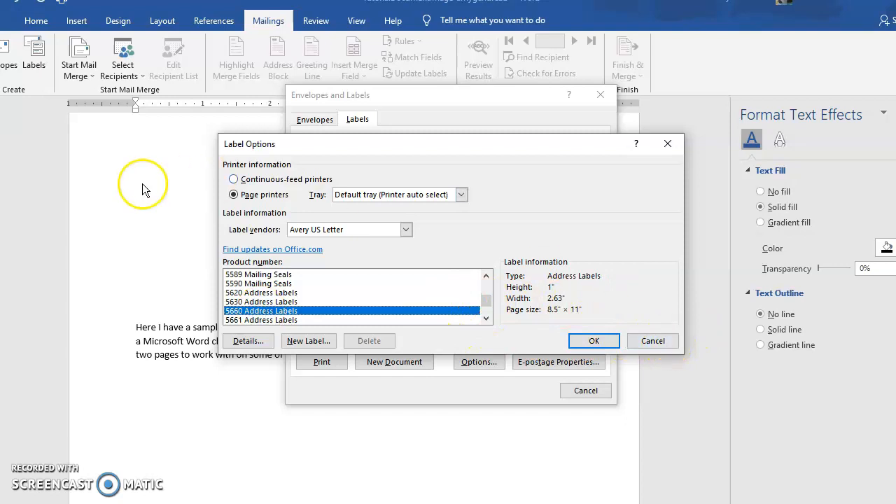
click(653, 341)
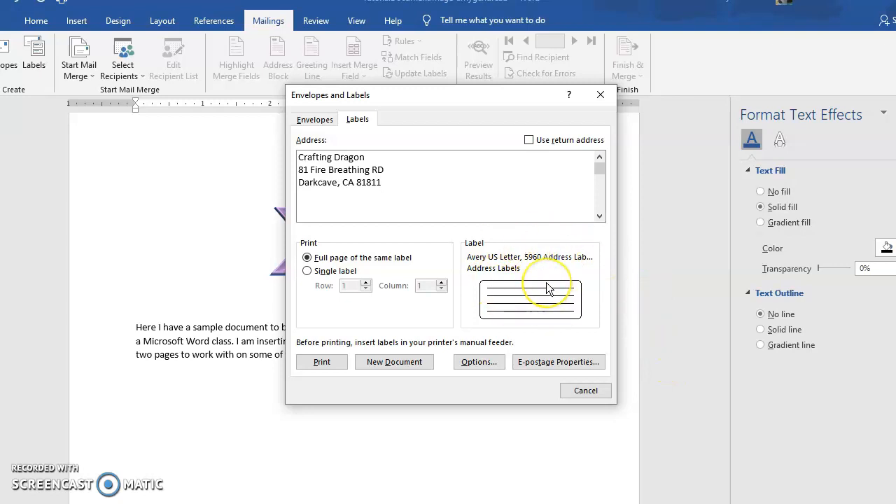
Generate a new document containing a full page of the same address label
click(394, 362)
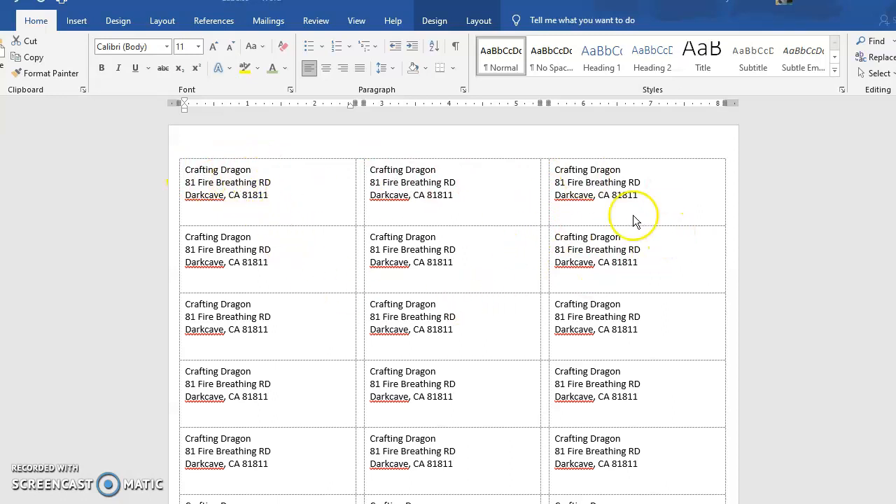
Insert a dragon image from an online picture search for "free dragon clipart" before the address in the first label
click(185, 173)
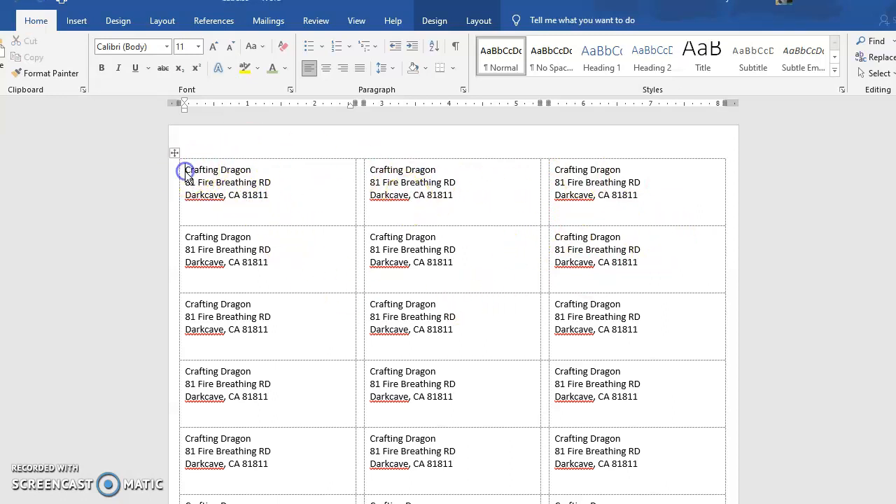
click(77, 21)
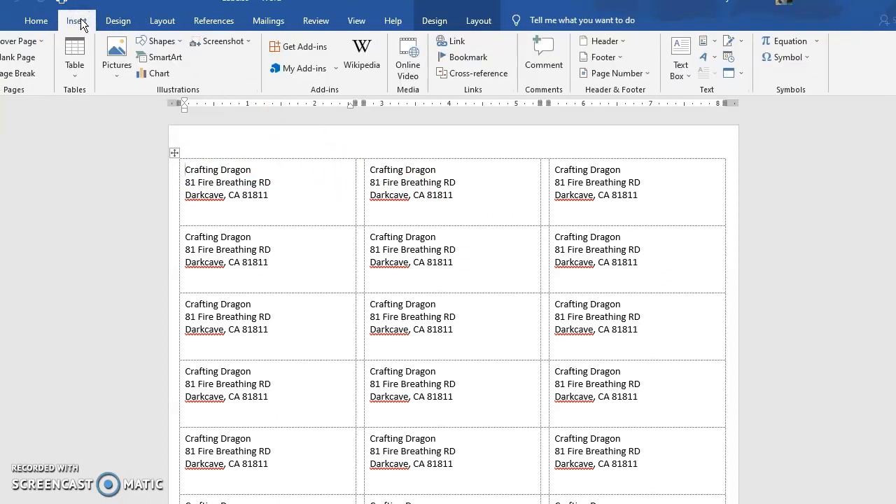
click(120, 73)
click(141, 128)
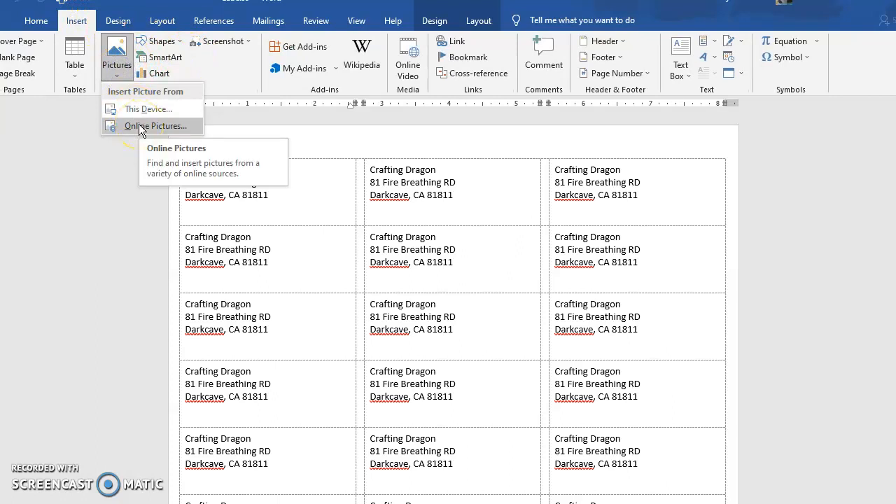
click(140, 126)
click(557, 186)
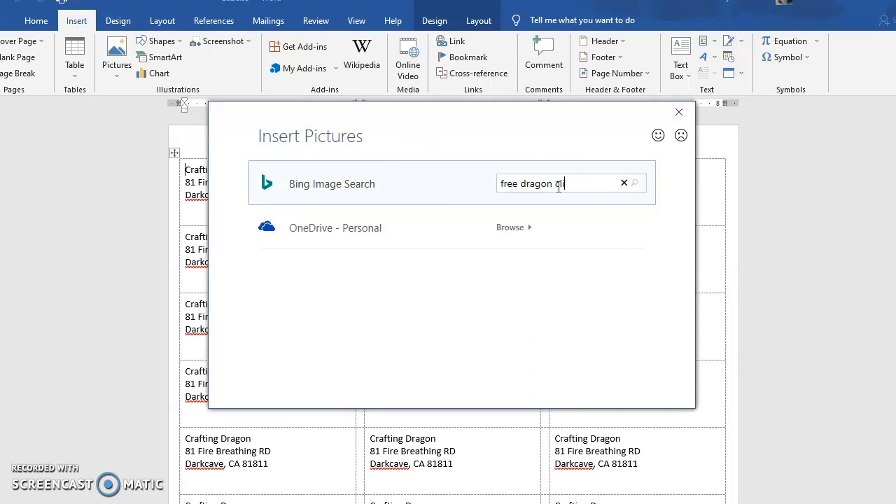
text(free dragon clipart)
key(Return)
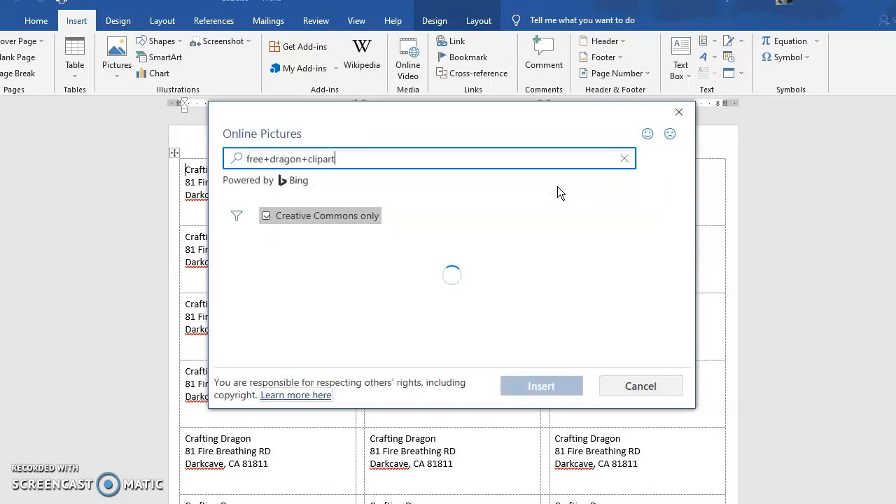
click(669, 280)
click(550, 388)
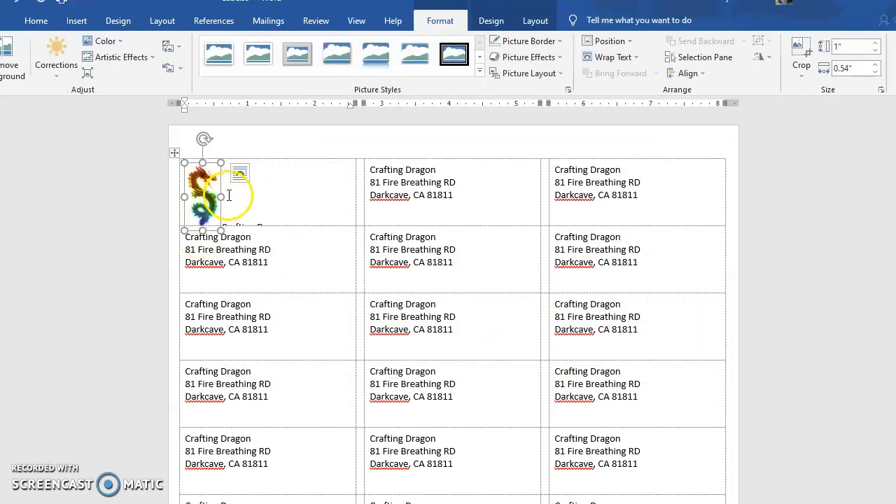
Shrink the dragon picture in the first label to about 0.81 by 0.47 inches and apply Square text wrapping
drag(202, 230, 218, 189)
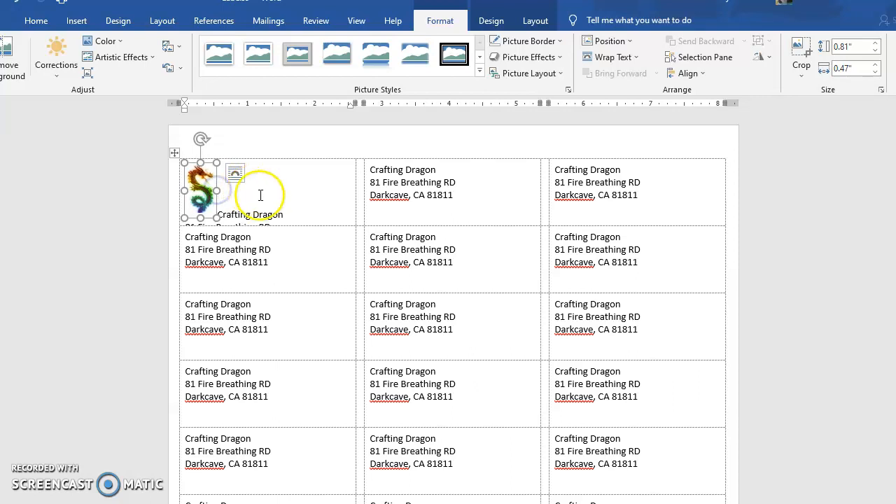
click(70, 21)
click(116, 59)
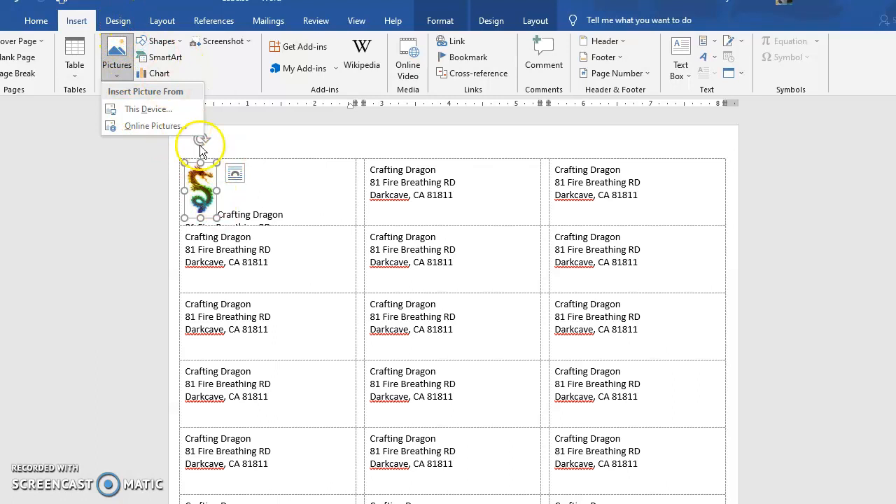
click(213, 162)
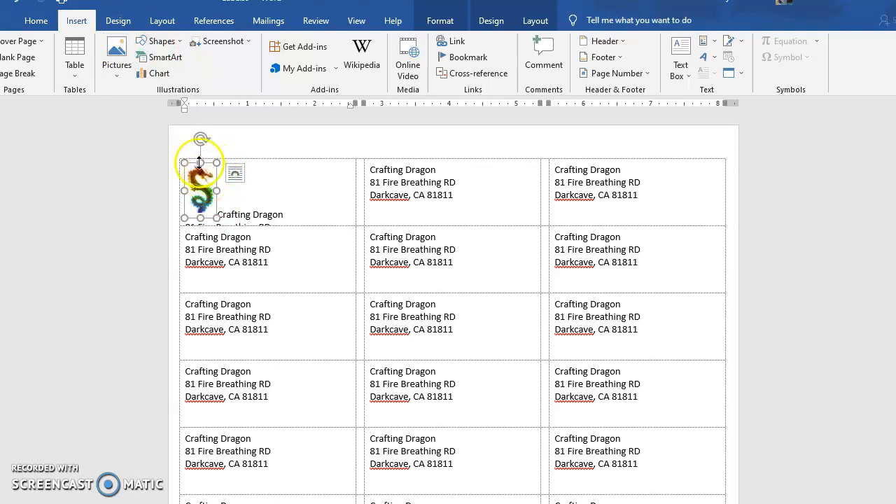
click(235, 173)
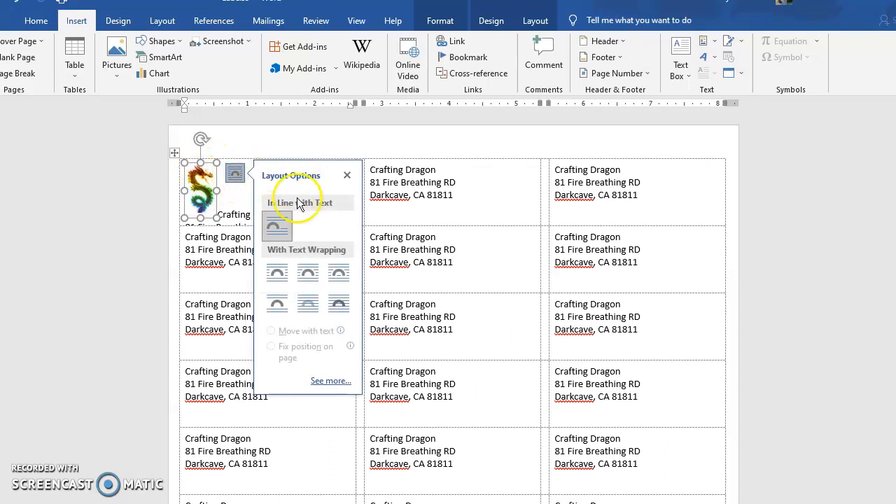
click(278, 275)
click(235, 200)
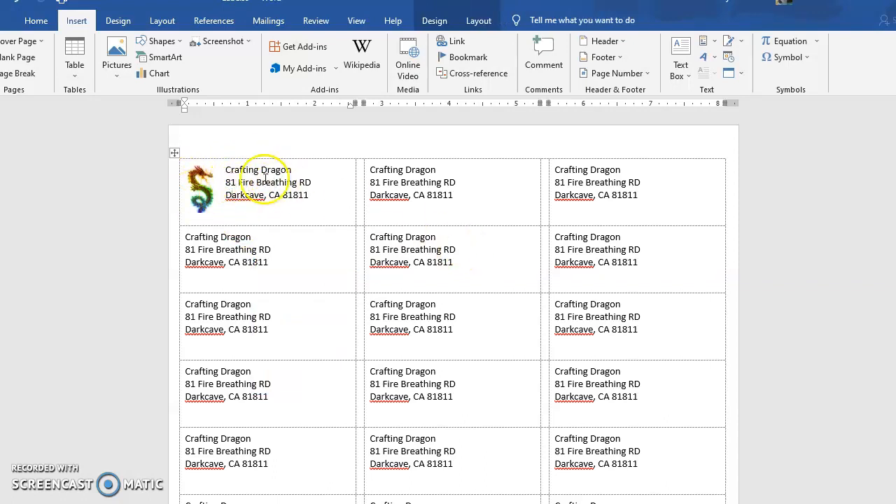
Try centering the name line in the first label, and return it to left alignment
click(226, 171)
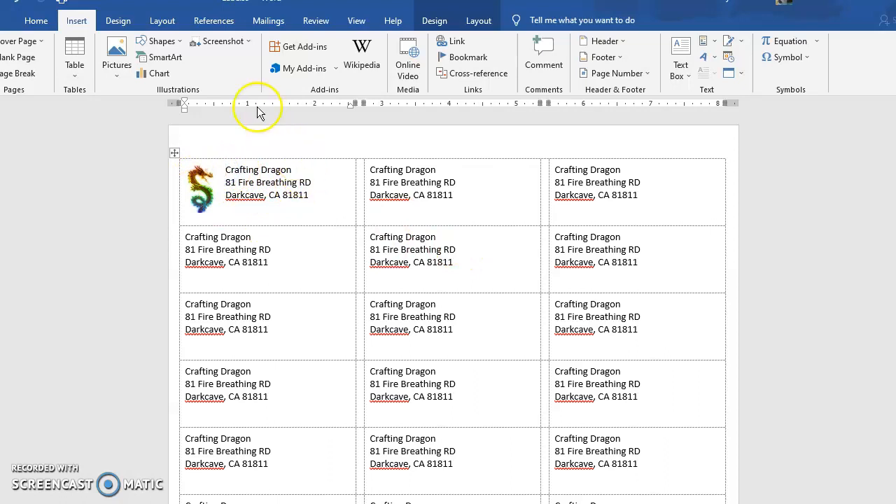
click(36, 21)
click(324, 68)
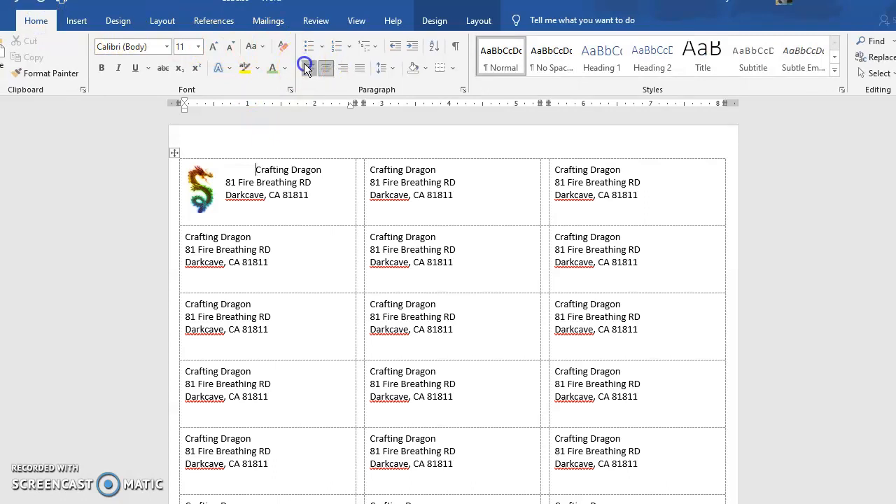
click(309, 68)
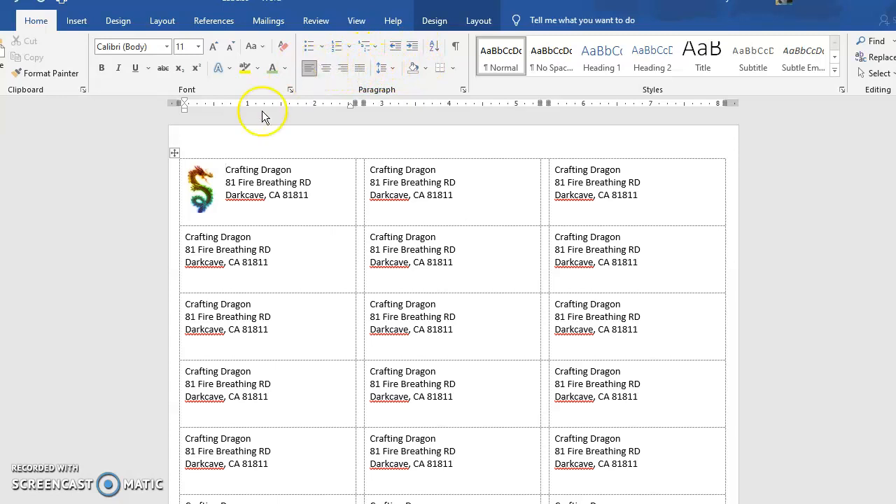
Try vertically centered, left-aligned placement for the first label's address, and restore top-left cell alignment
click(481, 22)
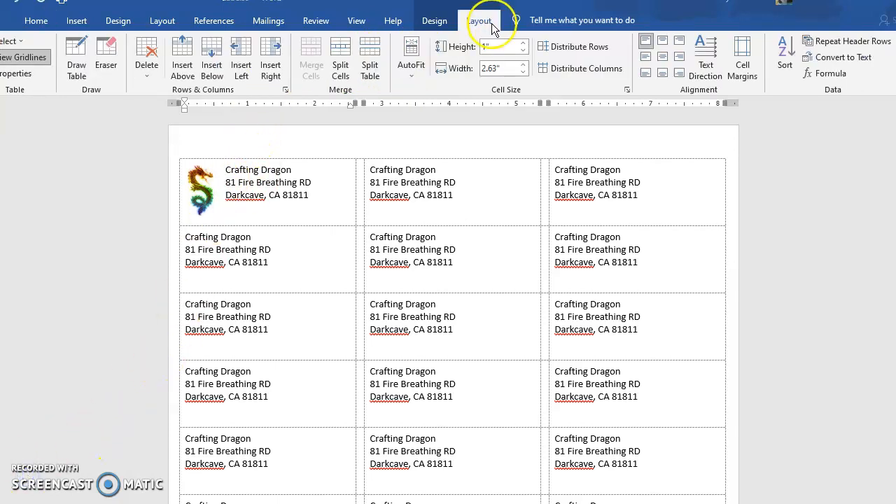
click(647, 59)
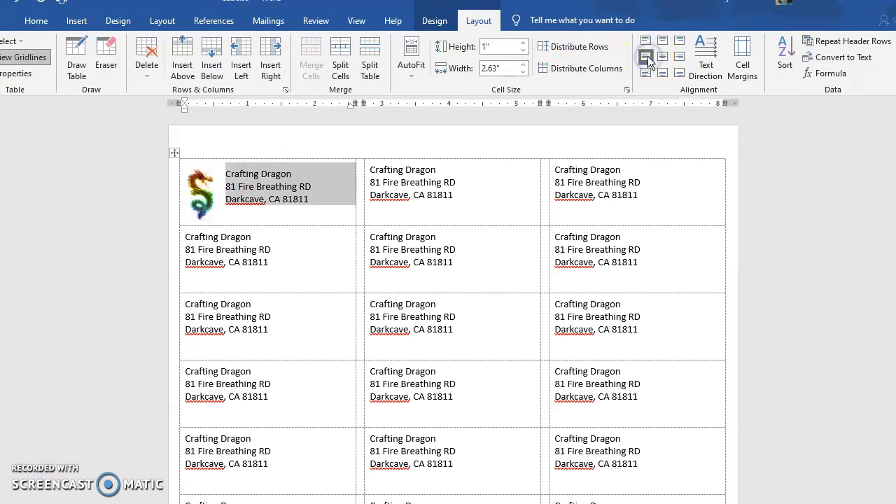
click(647, 72)
click(645, 41)
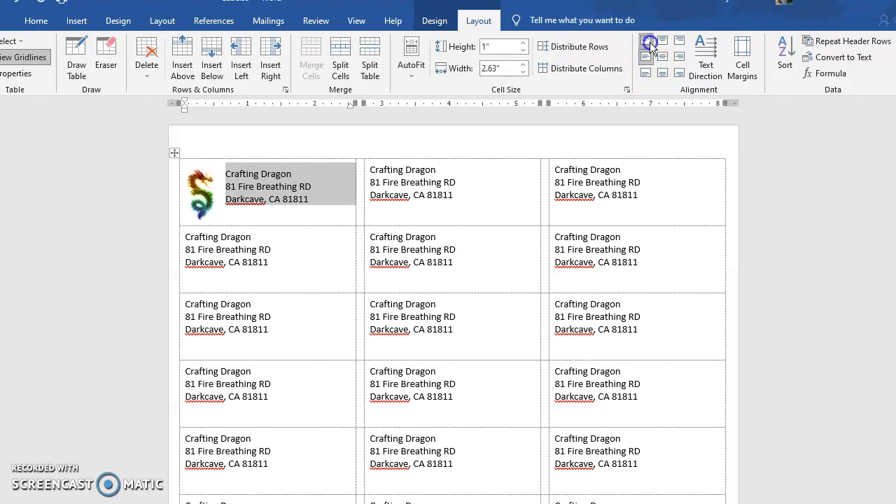
click(34, 21)
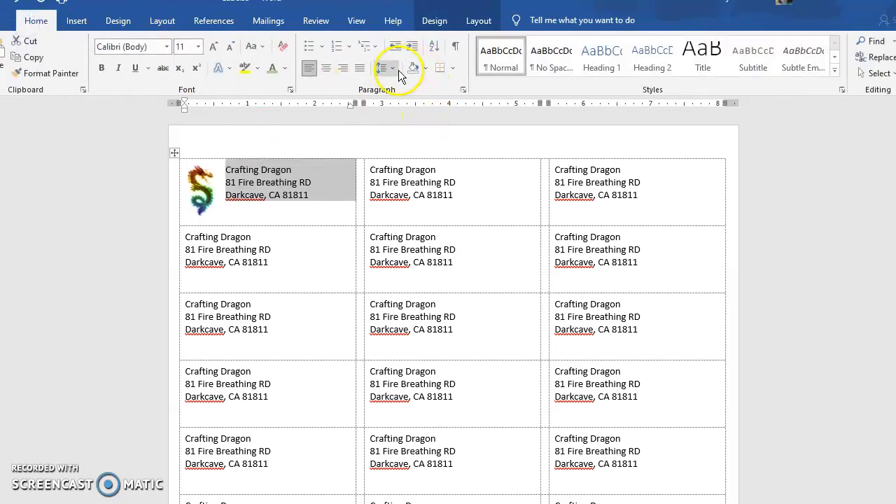
Try setting 12 pt of paragraph spacing before every address line in the first label, and undo it
click(394, 68)
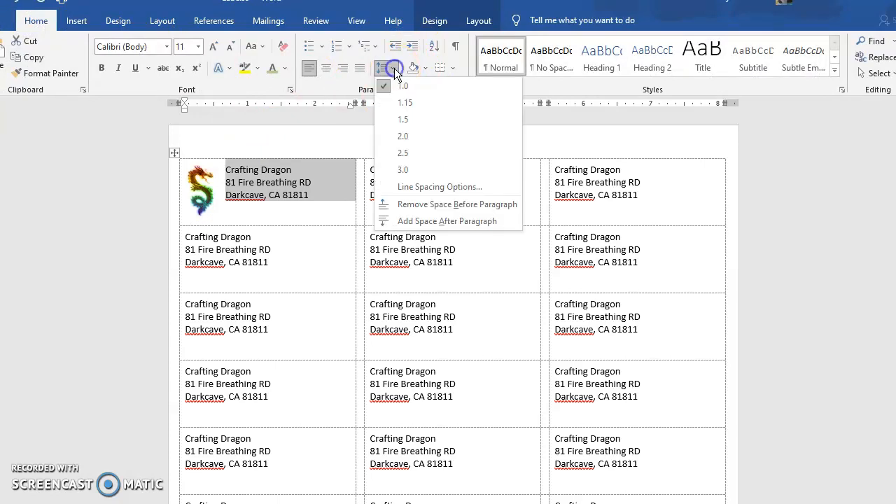
click(435, 187)
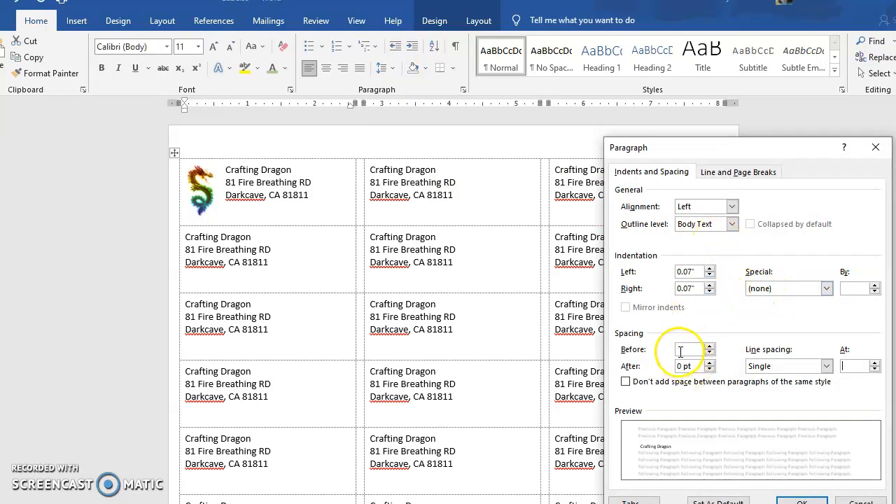
click(709, 346)
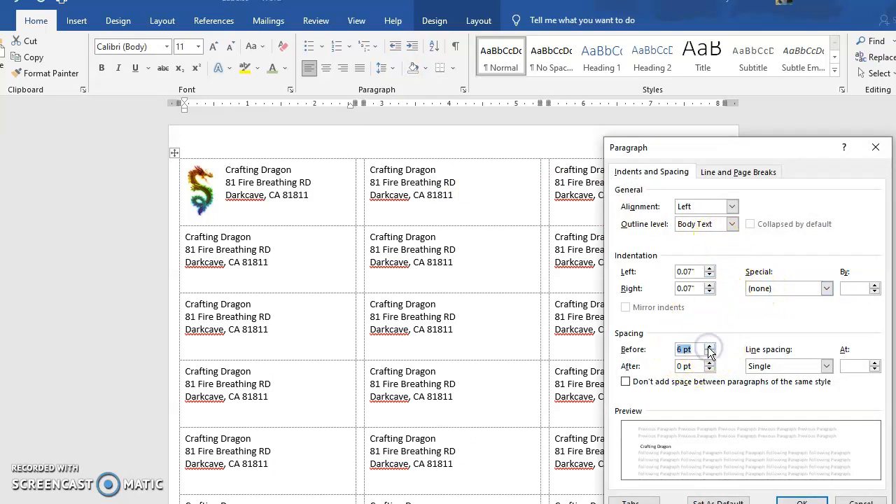
click(709, 346)
click(799, 501)
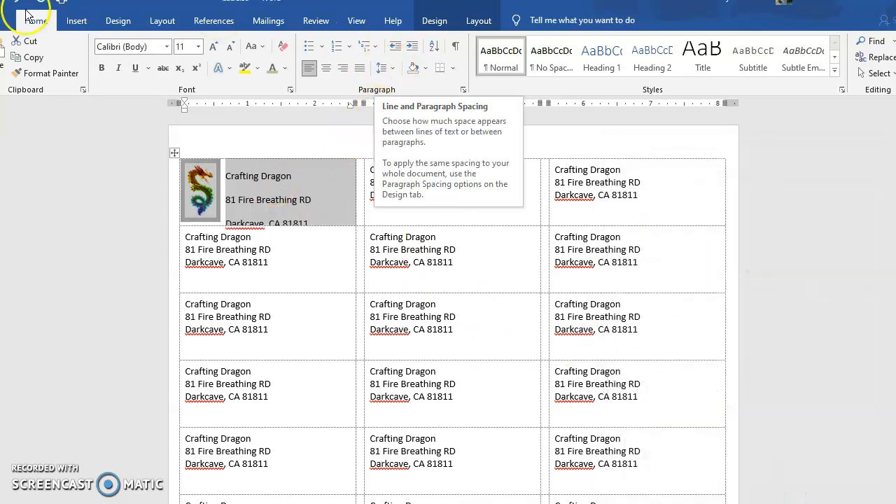
key(ctrl+z)
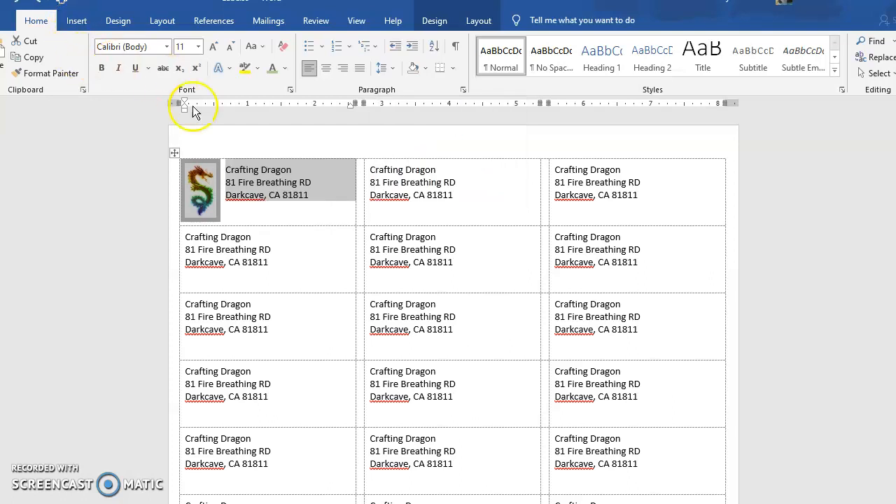
Set the paragraph spacing before only the name line in the first label to 12 pt
click(226, 172)
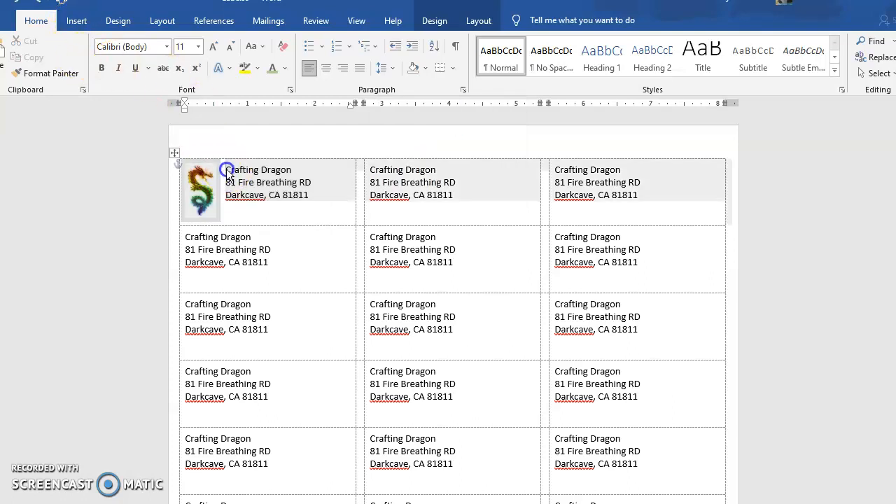
click(394, 68)
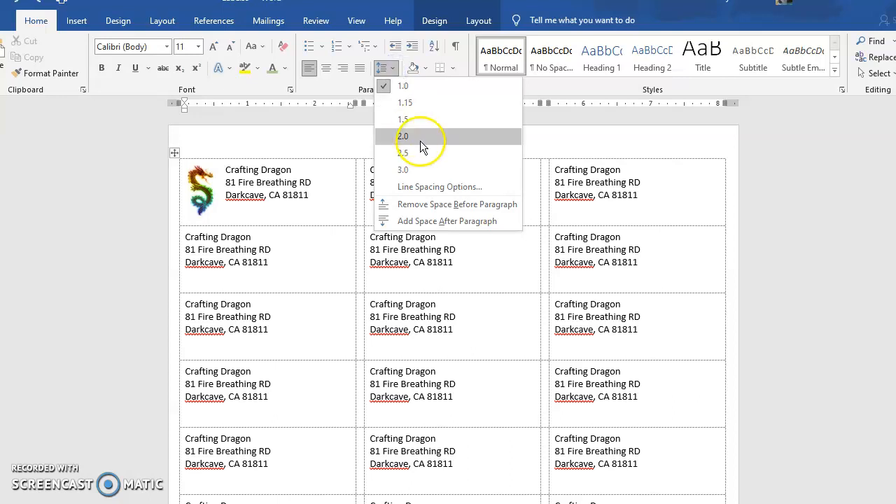
click(428, 186)
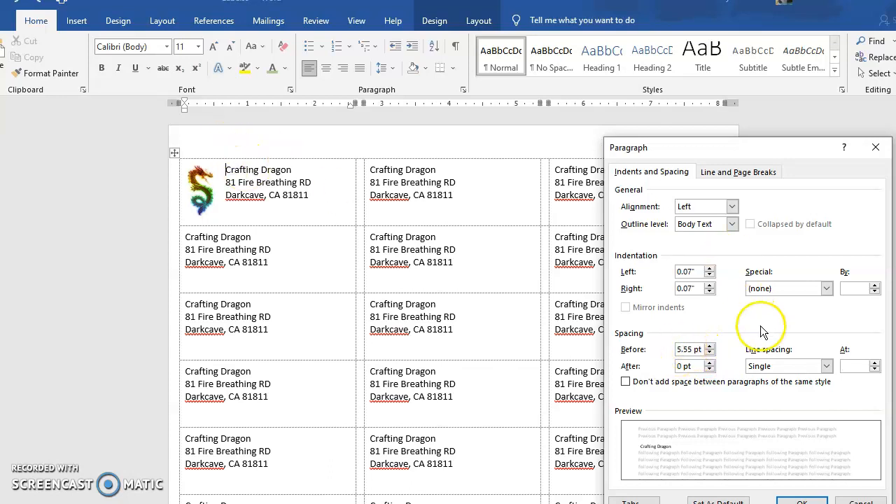
click(709, 346)
click(709, 345)
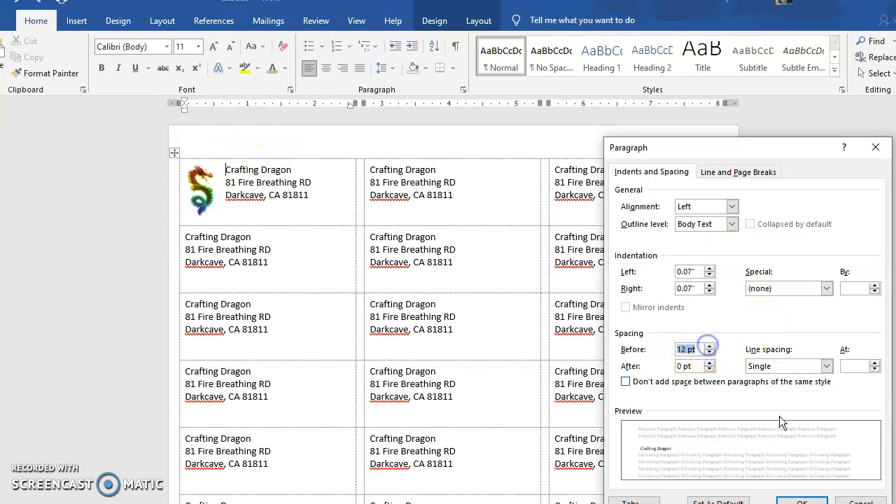
click(800, 499)
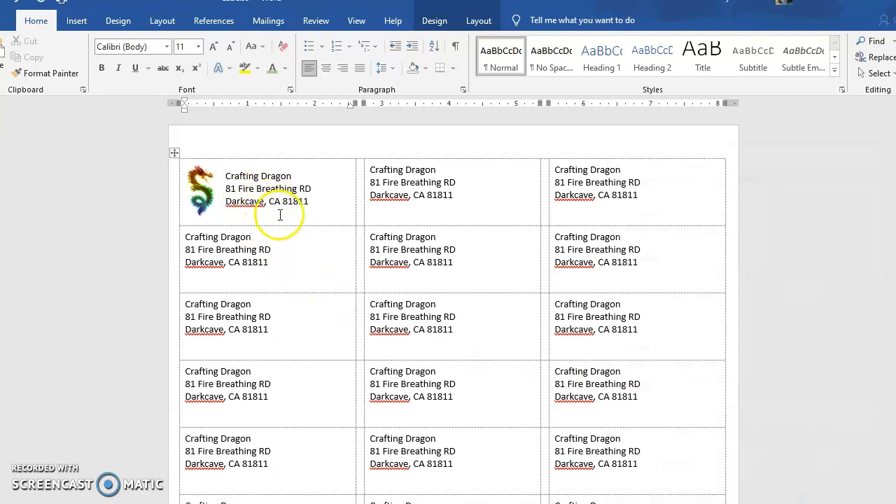
Move the dragon picture in the first label slightly to the right, away from the label's edge
click(198, 180)
drag(198, 180, 208, 178)
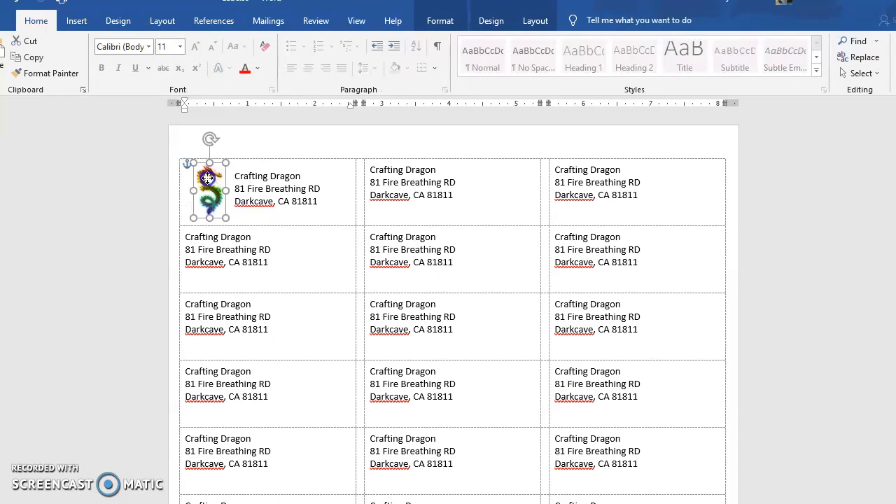
click(344, 206)
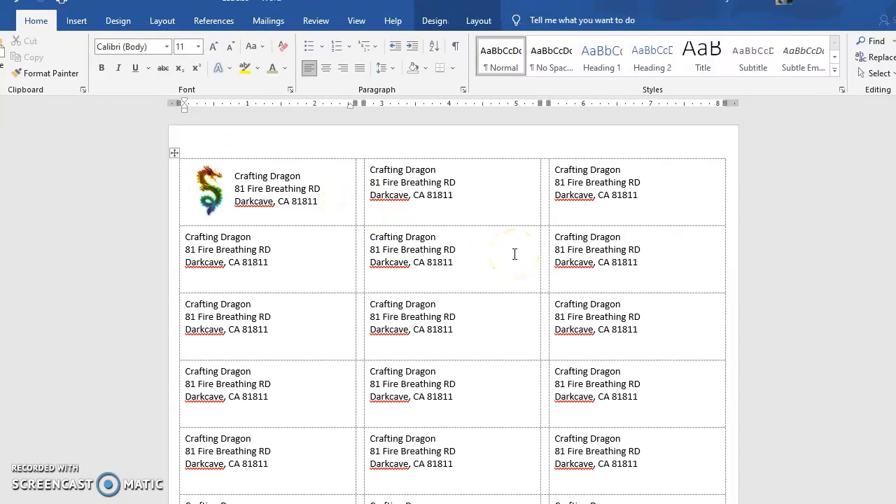
Start a labels mail merge without changing the label options, and propagate the first label's content to all labels with Update Labels
click(269, 22)
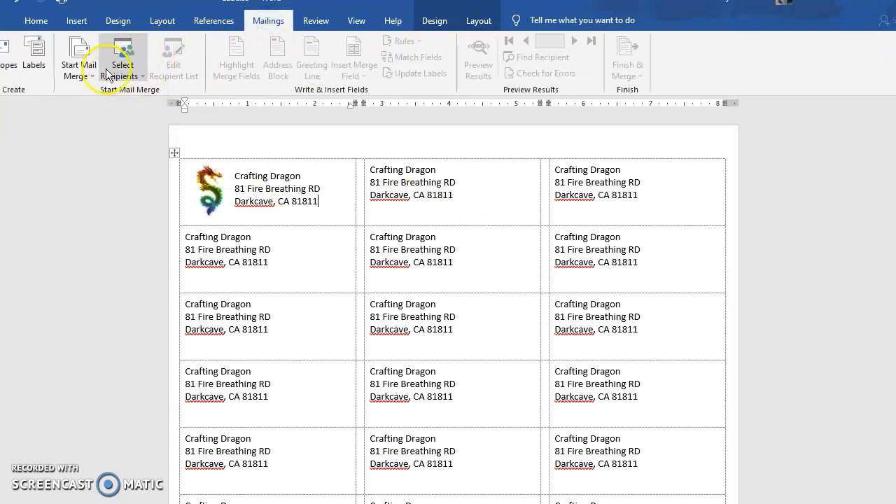
click(86, 70)
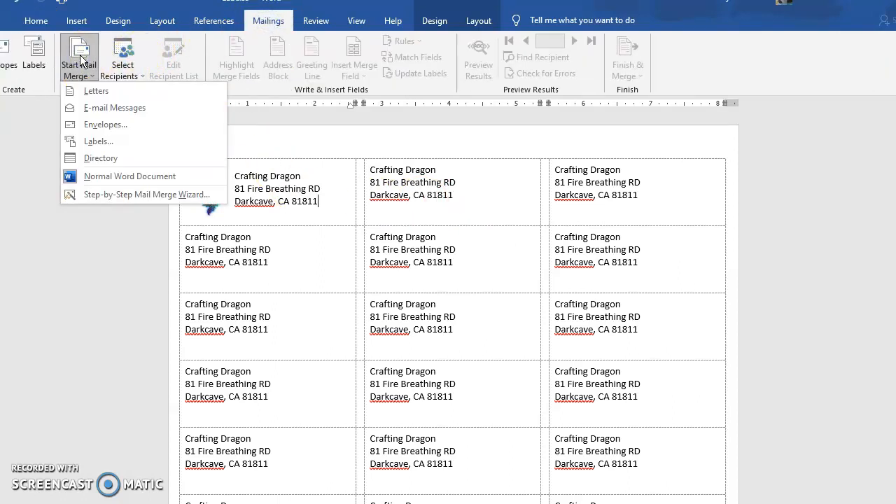
click(145, 143)
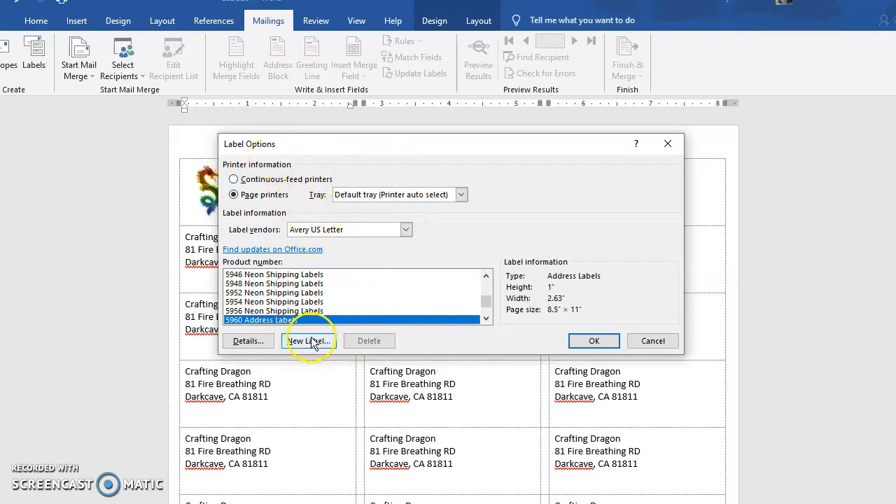
click(667, 342)
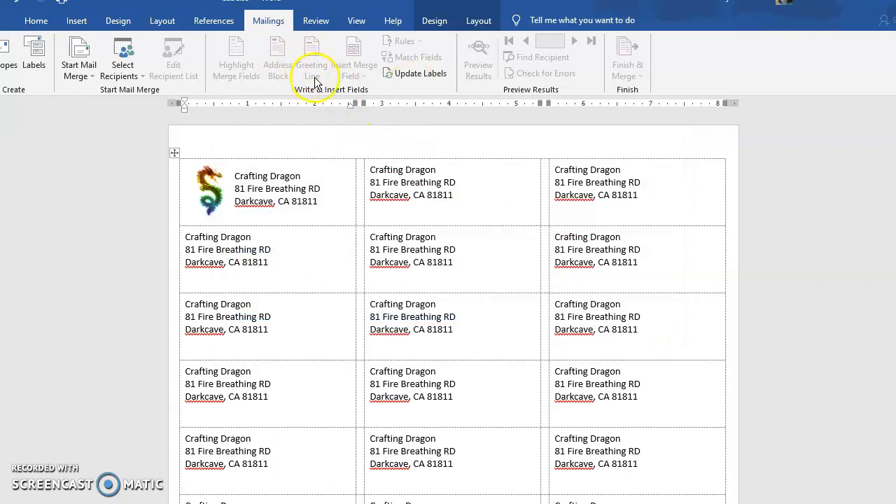
click(426, 77)
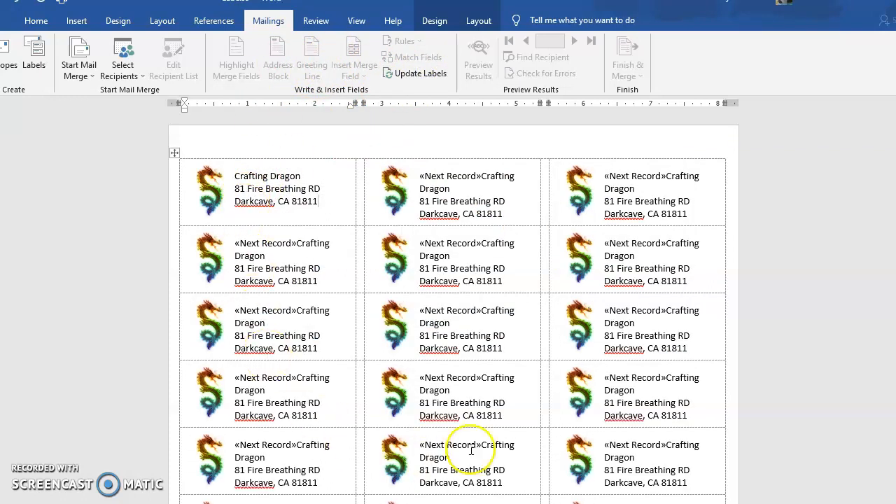
Copy the «Next Record» field from the second label in the first row
click(446, 177)
click(479, 176)
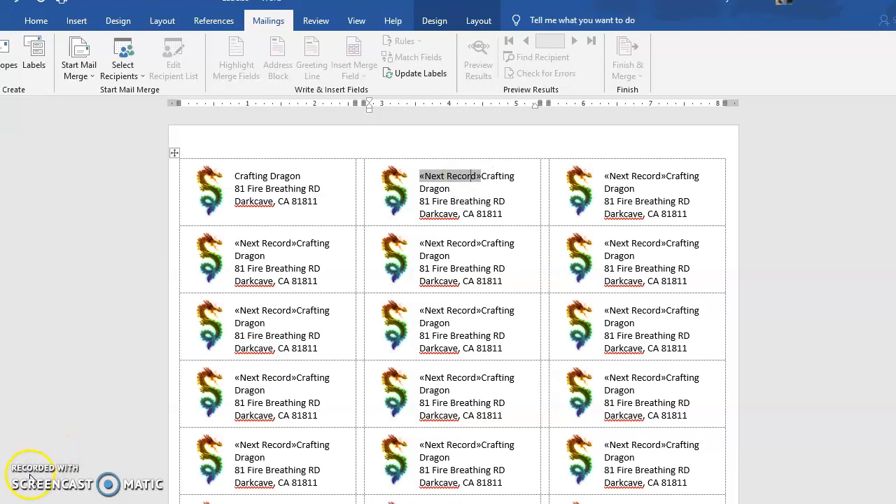
click(474, 175)
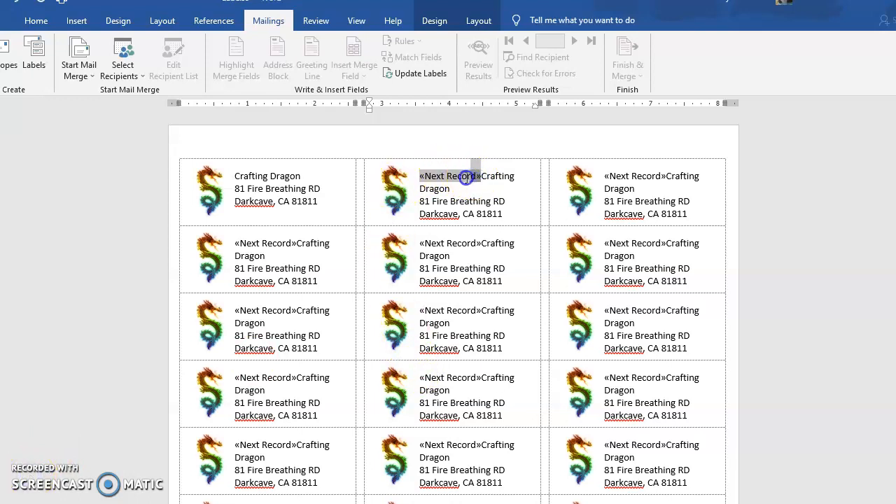
drag(466, 177, 434, 178)
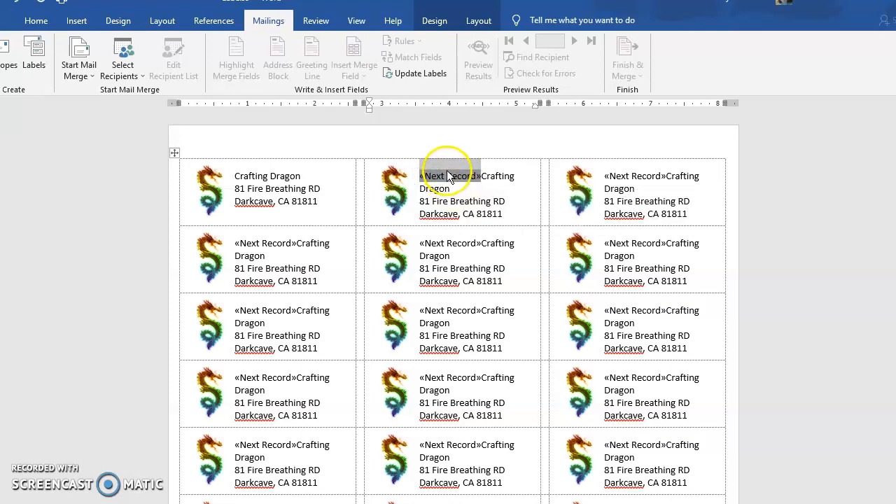
right_click(448, 172)
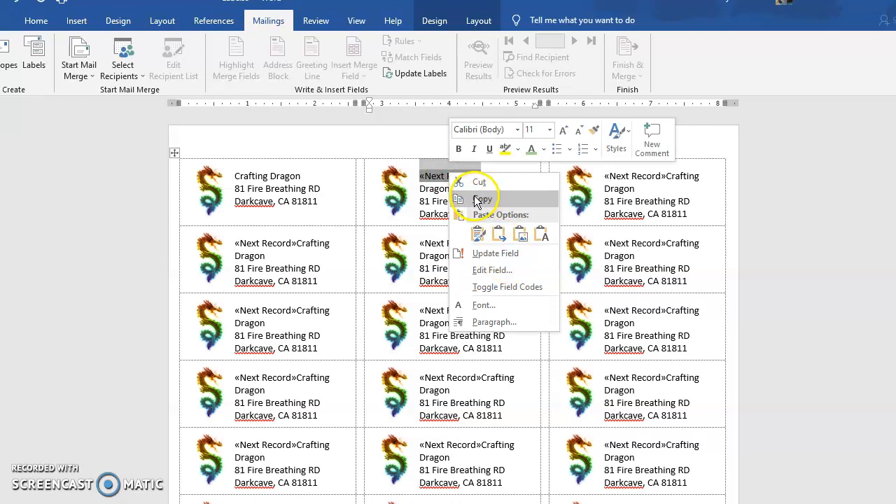
click(476, 200)
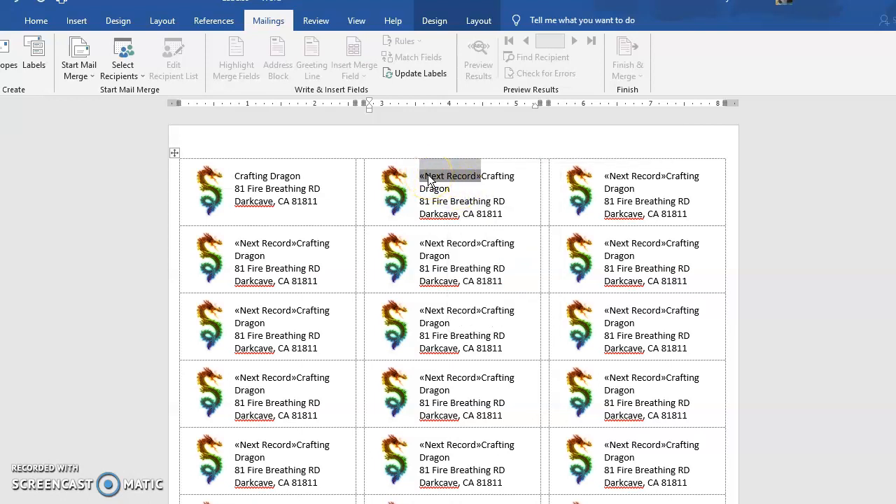
click(500, 178)
key(ctrl+h)
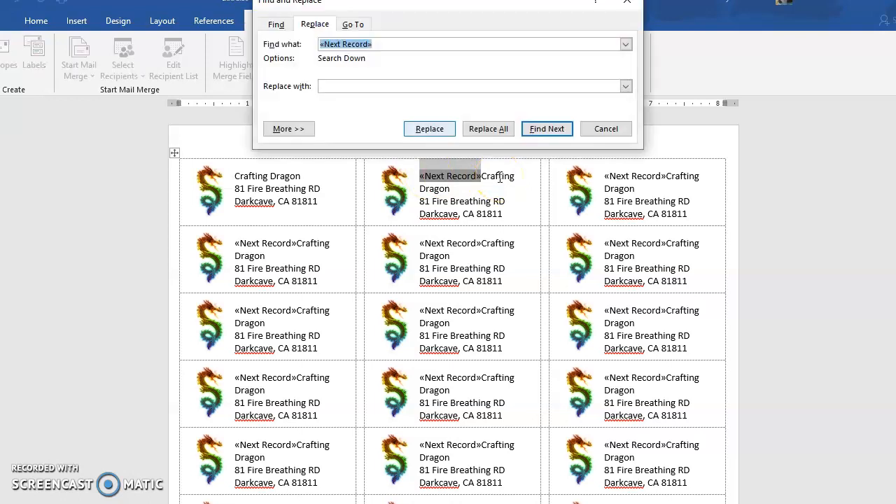
drag(262, 2, 277, 68)
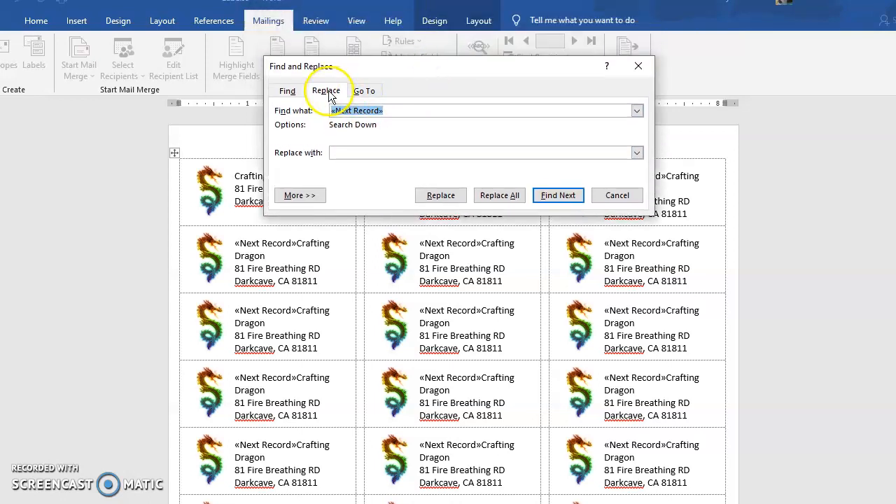
click(637, 67)
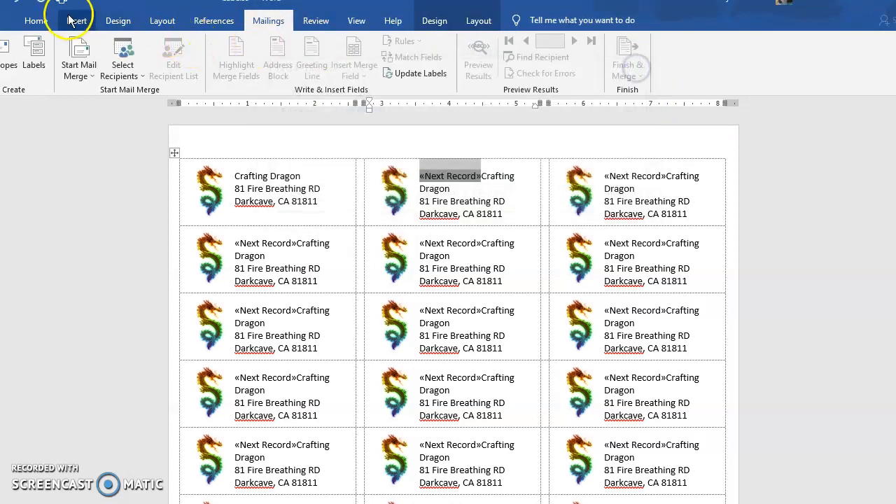
Open Find and Replace for replacing text, and paste the copied «Next Record» field as the search text
click(36, 21)
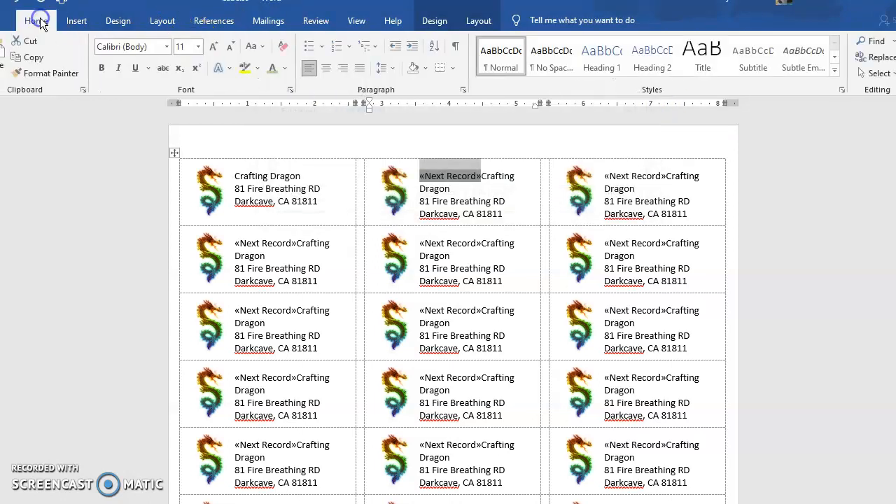
click(870, 58)
click(386, 43)
drag(390, 44, 305, 48)
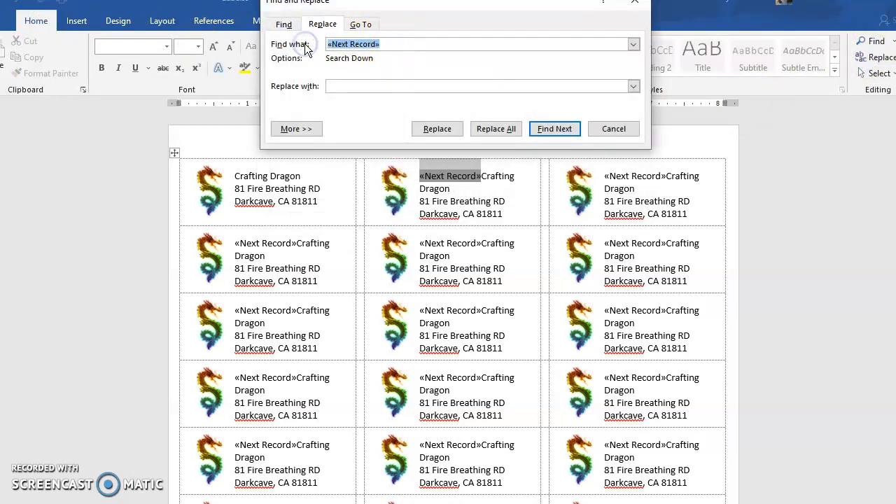
key(Delete)
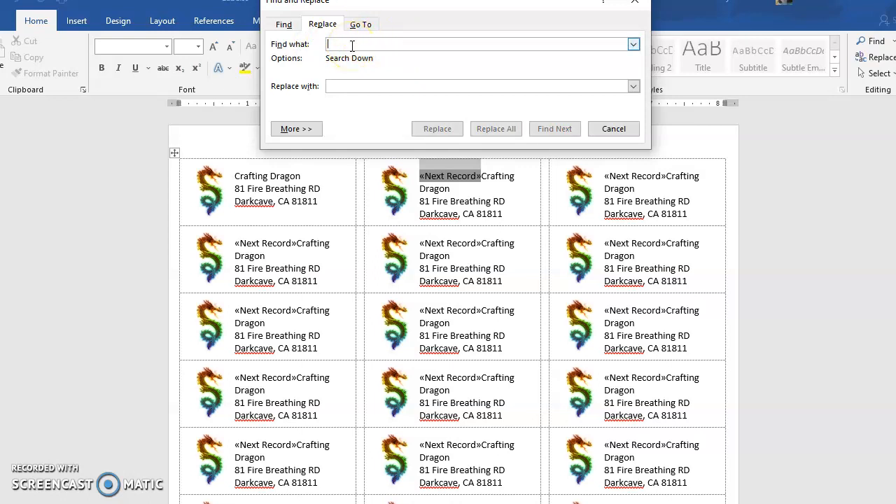
key(ctrl+v)
right_click(384, 43)
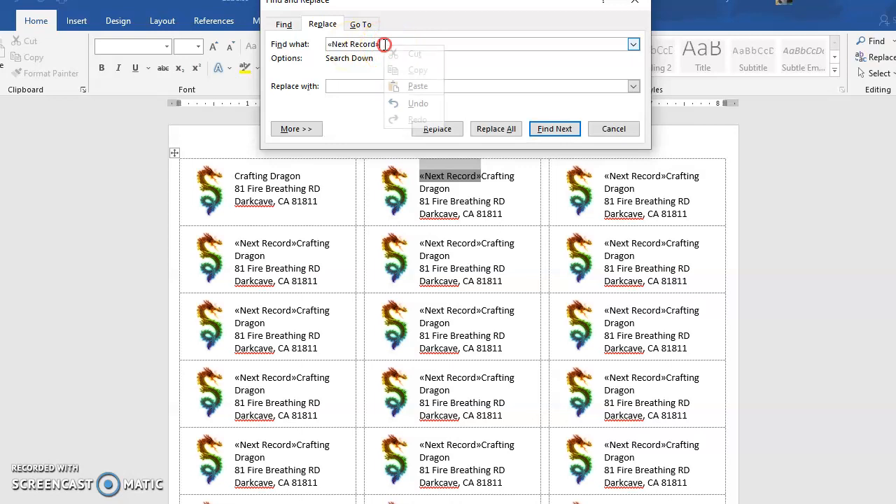
click(387, 44)
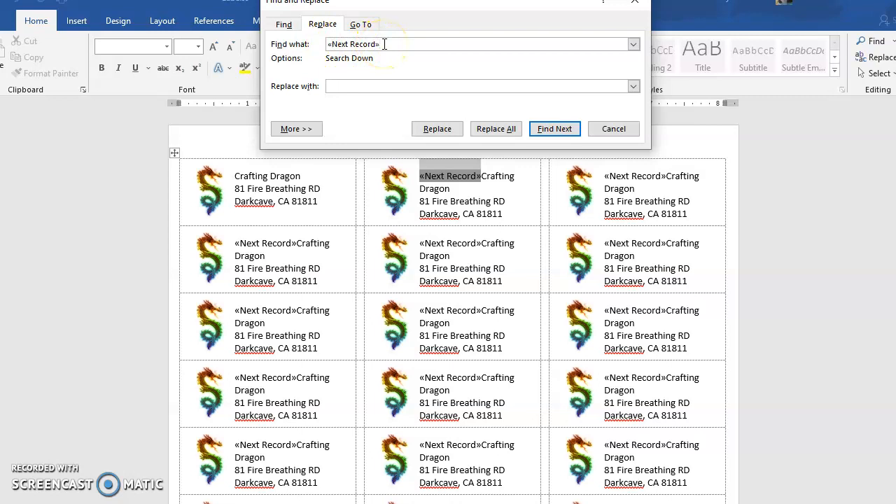
Replace all «Next Record» fields with nothing throughout the document, check the labels, and close Find and Replace
click(357, 86)
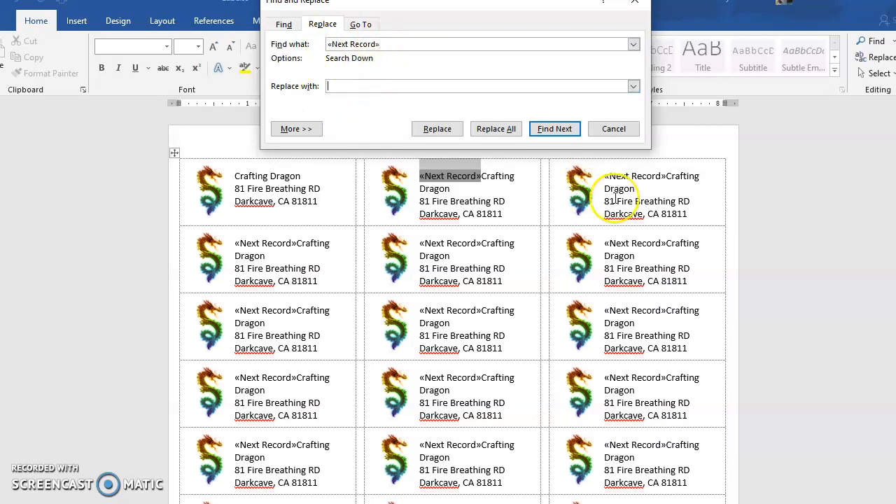
click(496, 130)
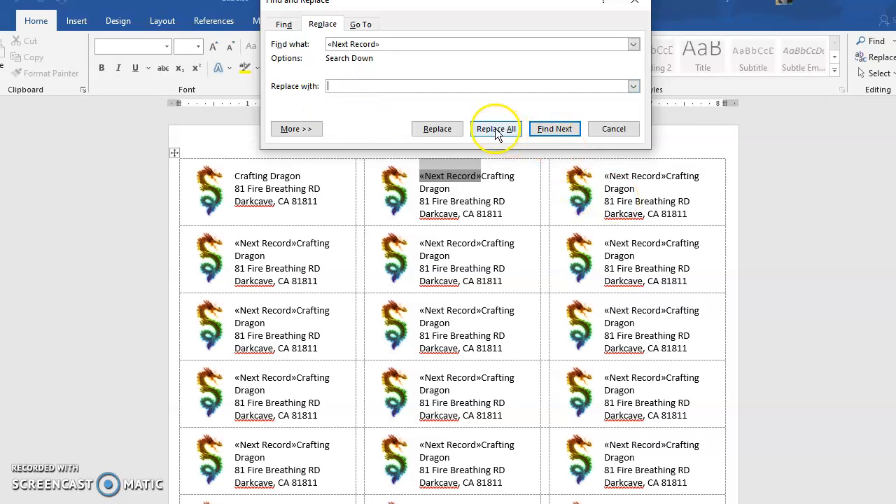
click(495, 129)
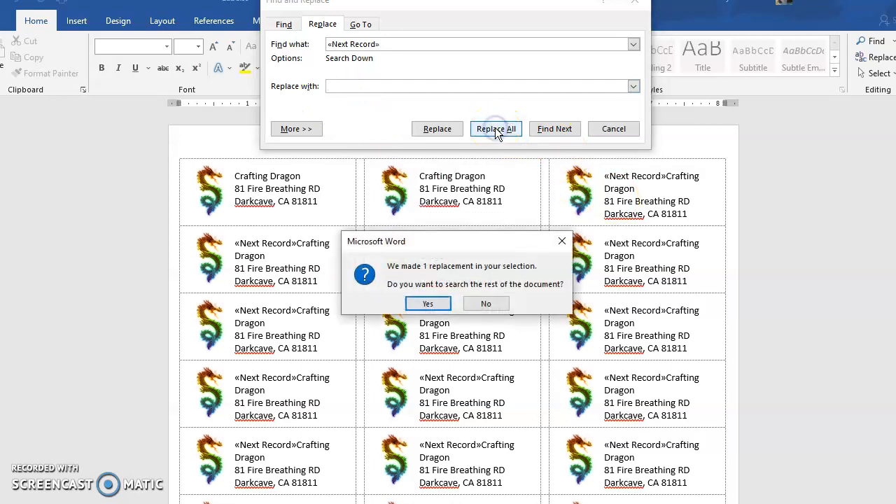
click(427, 304)
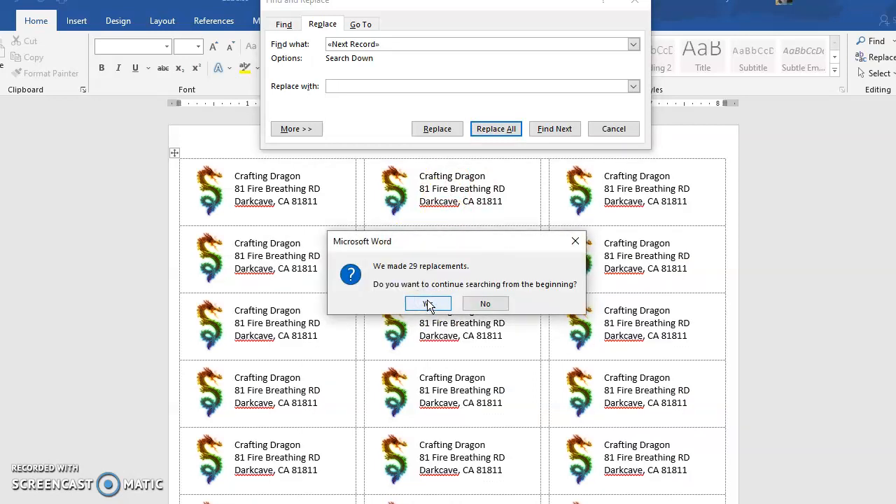
click(427, 304)
click(452, 301)
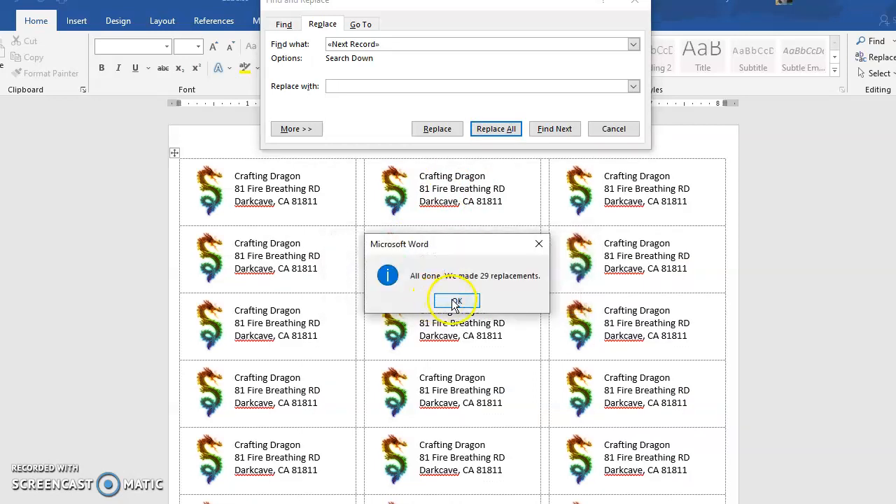
scroll(600, 280, down, 2)
scroll(544, 308, down, 7)
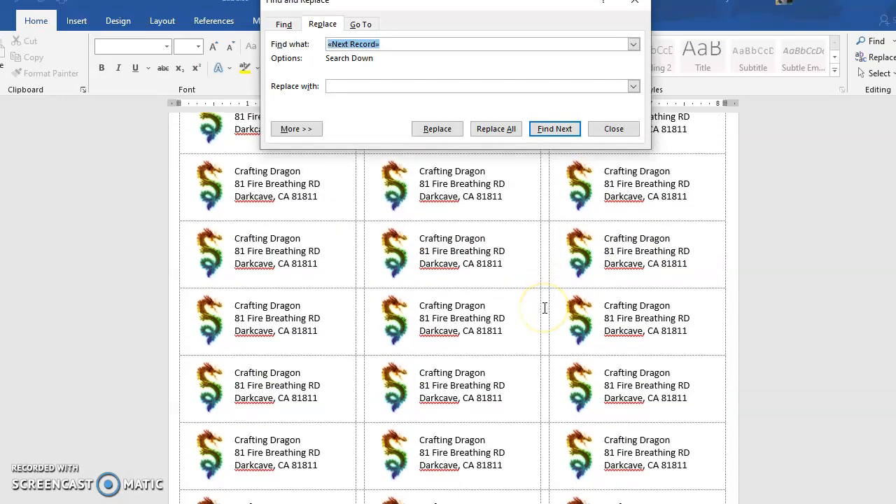
scroll(545, 308, up, 9)
scroll(545, 308, up, 1)
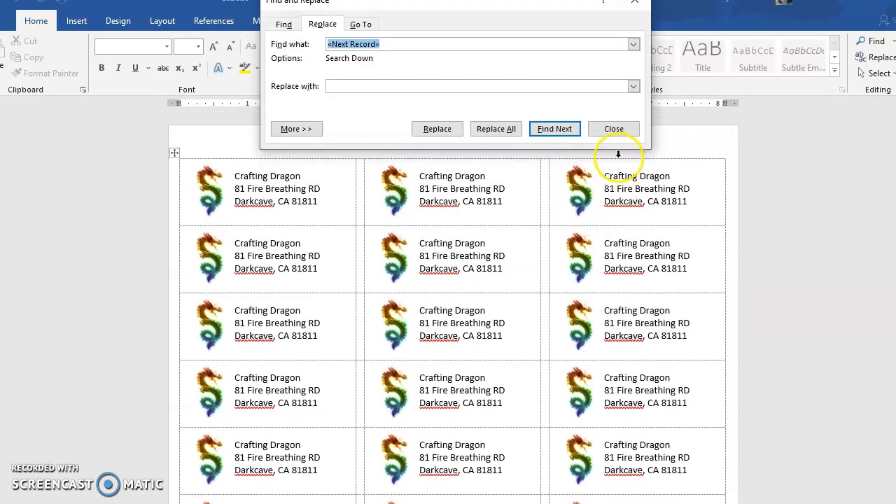
click(614, 129)
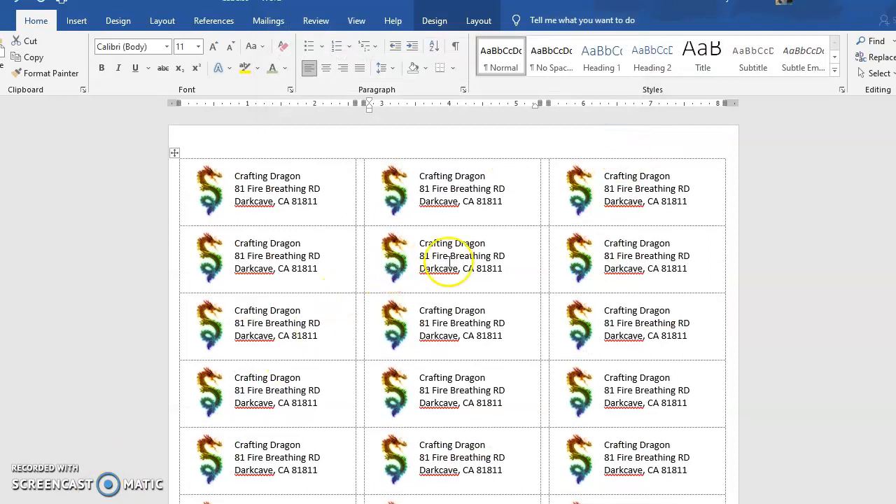